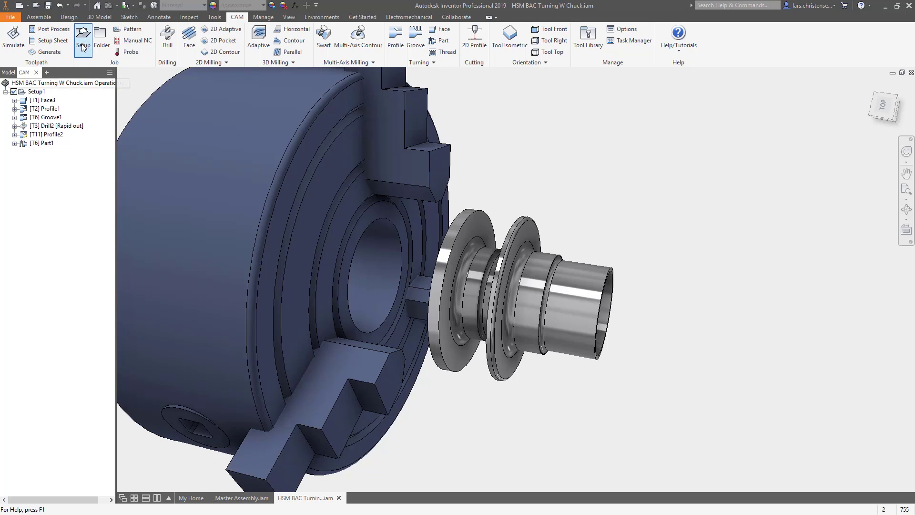
# - Create a new setup (Setup2) for the part held in the turning chuck
pyautogui.click(82, 37)
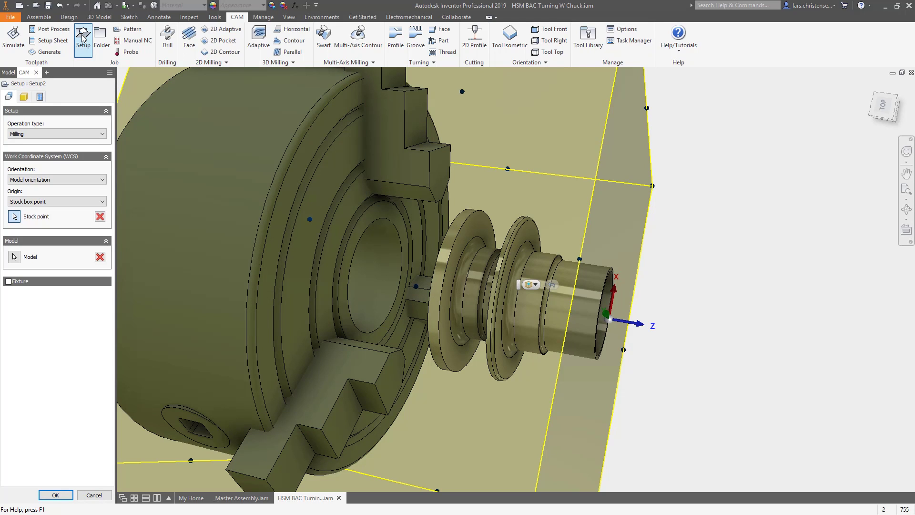
# - Switch Setup2 to Turning or mill/turn and clear its Z (rotary) axis selection
pyautogui.click(102, 134)
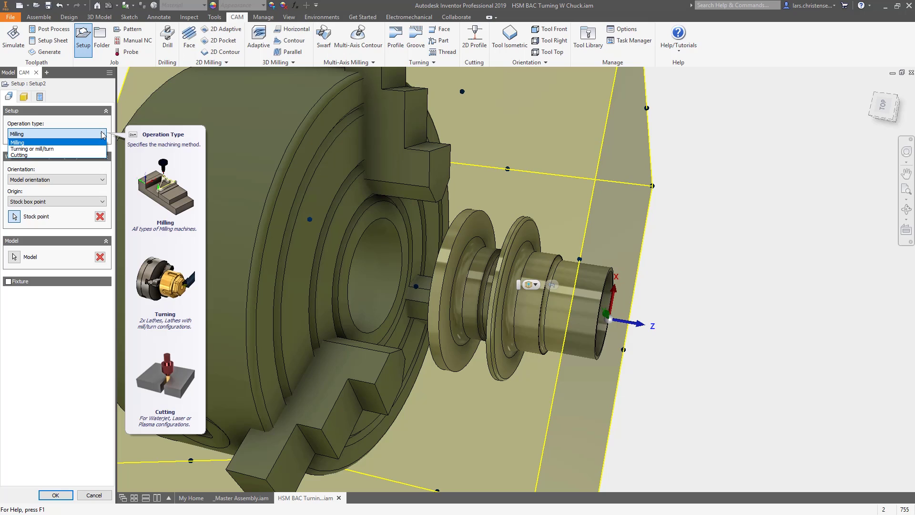
pyautogui.click(86, 149)
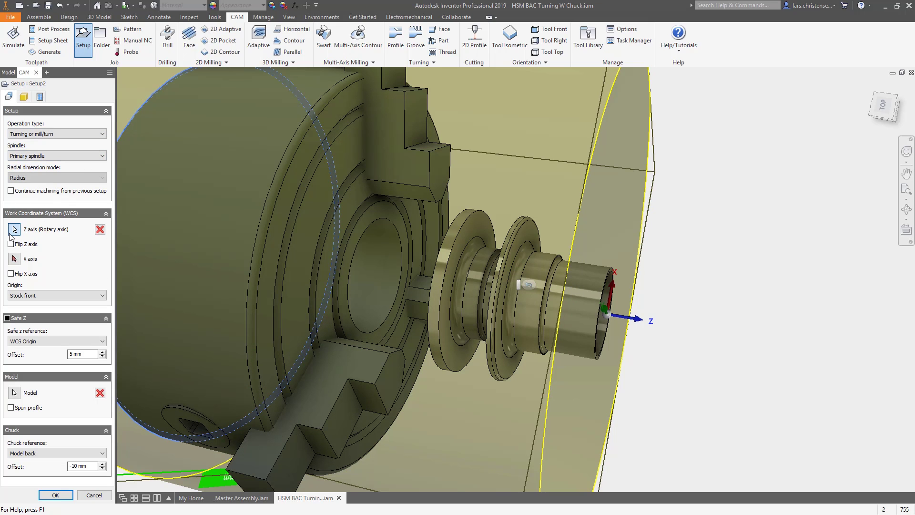
pyautogui.click(100, 233)
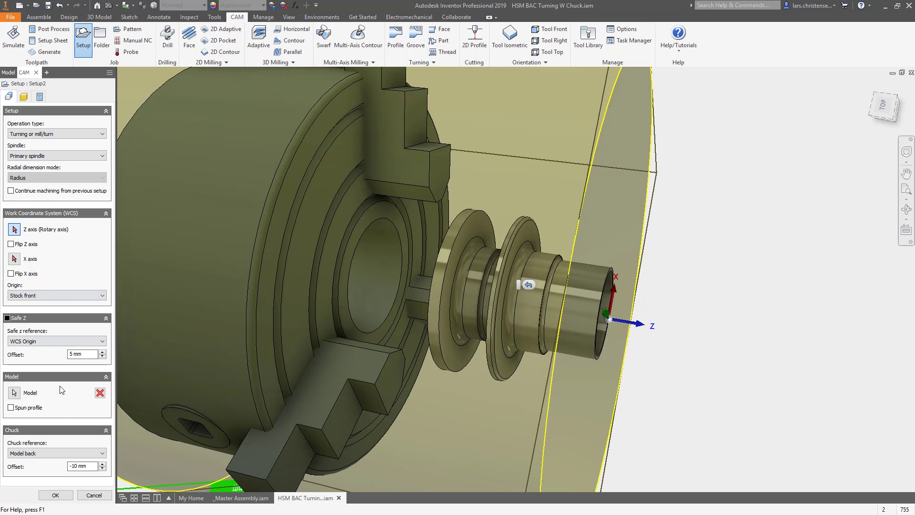
pyautogui.click(69, 496)
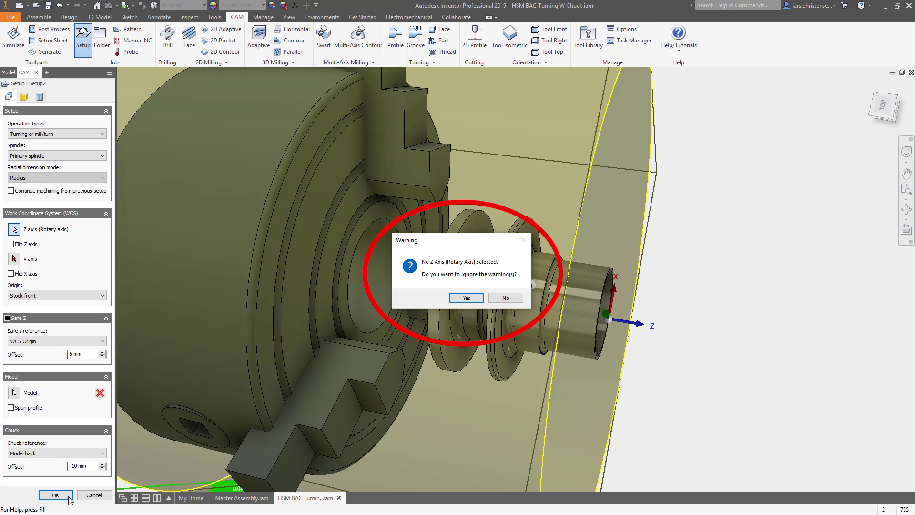
# - Dismiss the warning, set the part's end cylinder face as rotary Z axis, and flip Z
pyautogui.click(504, 297)
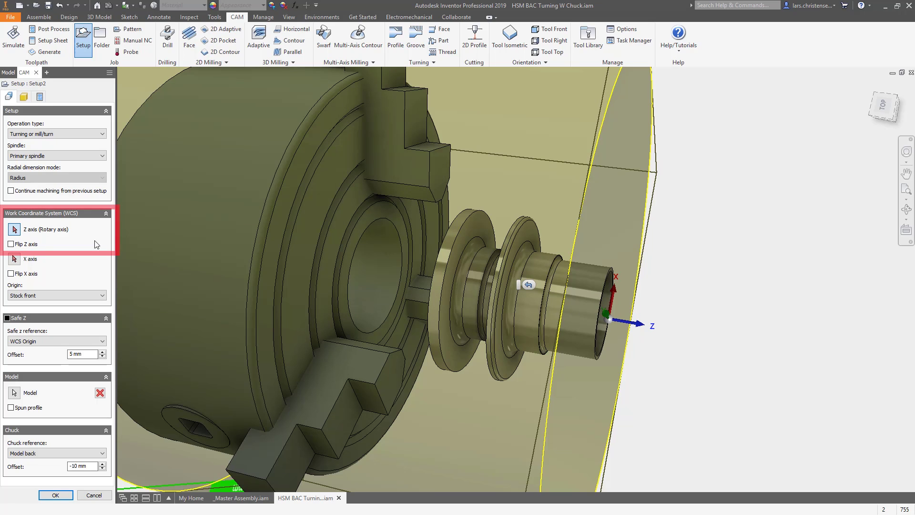
pyautogui.click(570, 311)
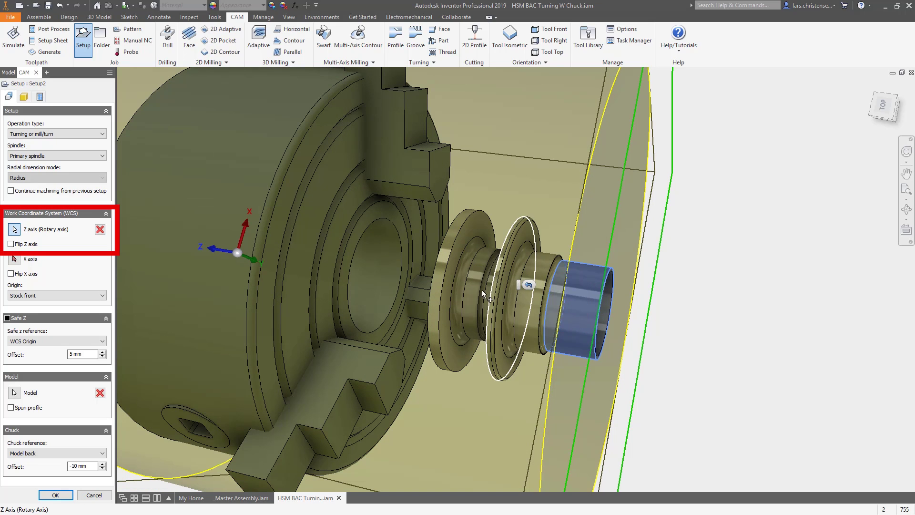
pyautogui.click(11, 245)
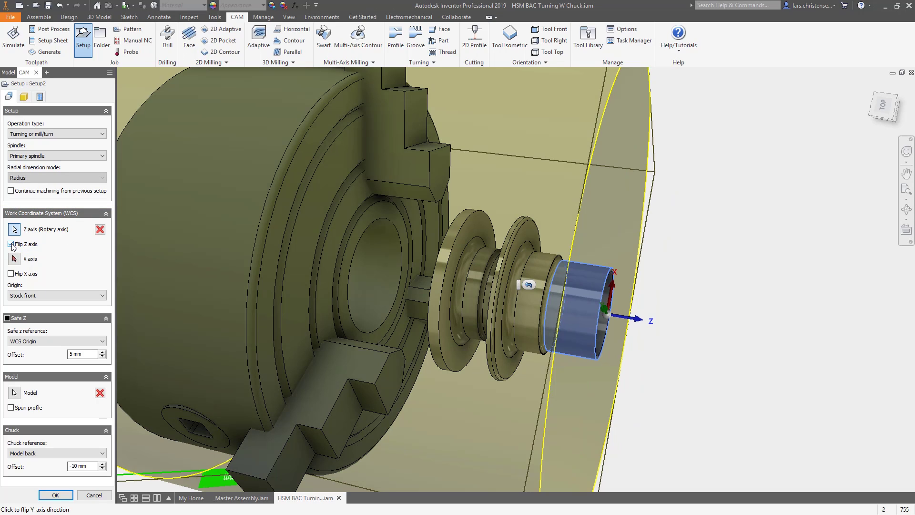
pyautogui.click(71, 295)
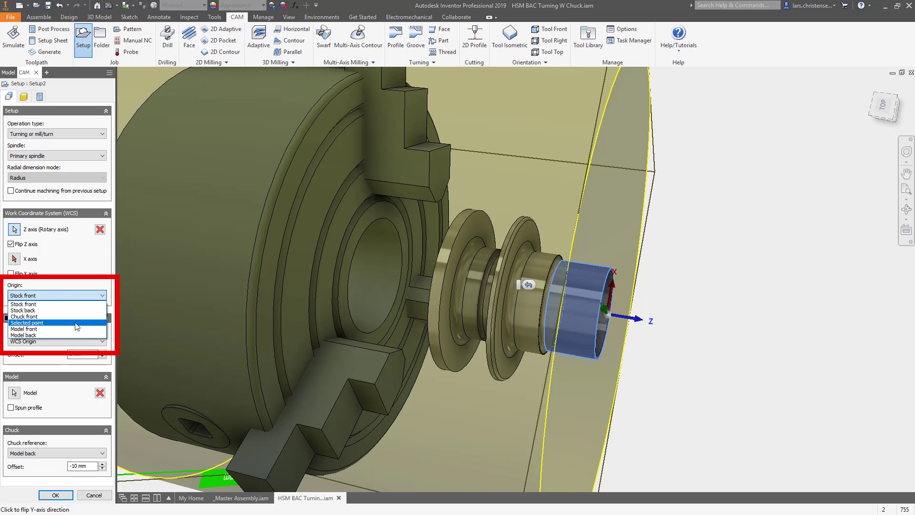
# - Place the origin at a selected point on the shaft end-face edge, keep safe Z at WCS Origin
pyautogui.click(75, 323)
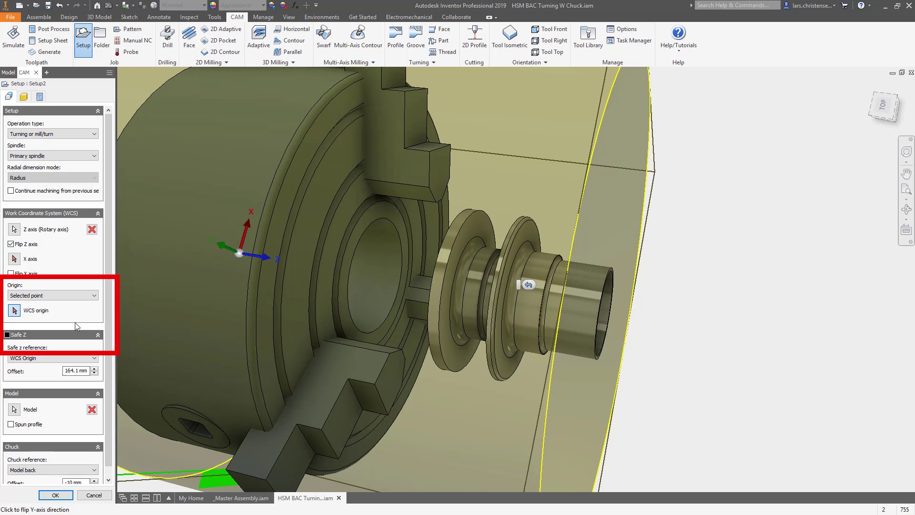
pyautogui.click(491, 291)
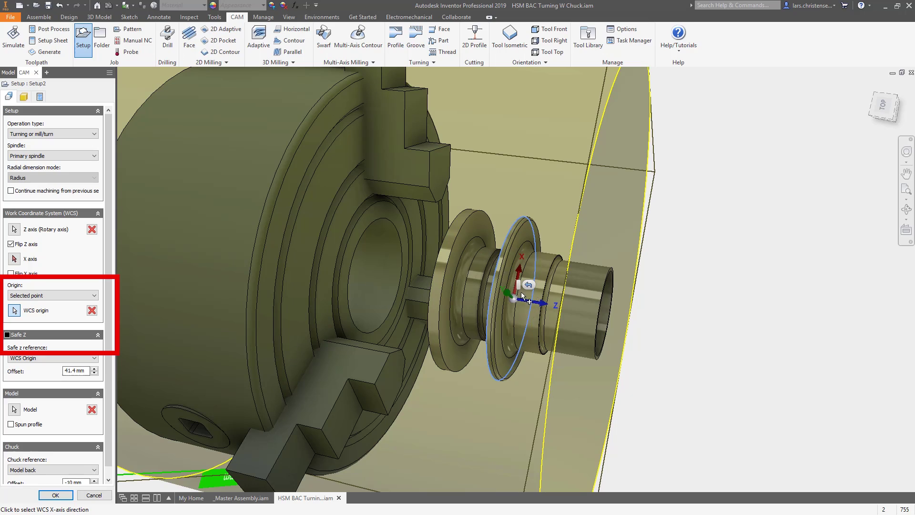
pyautogui.click(601, 309)
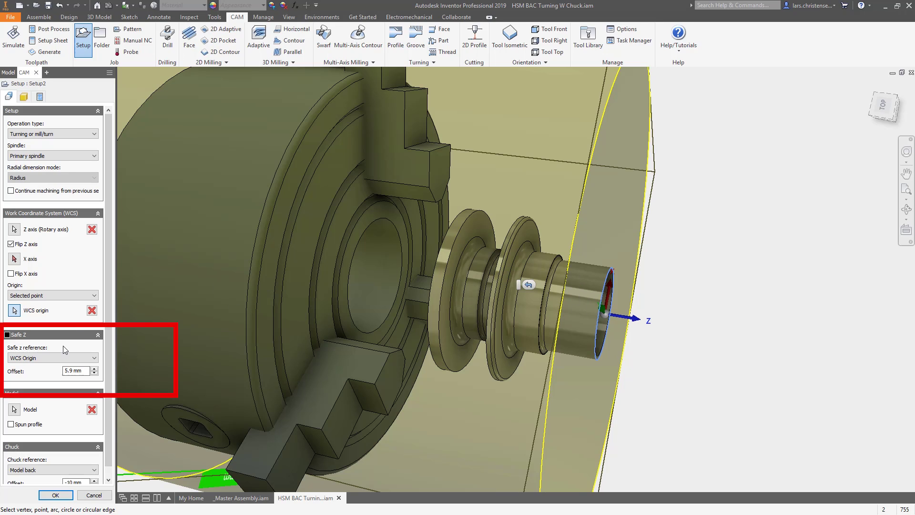
pyautogui.click(38, 358)
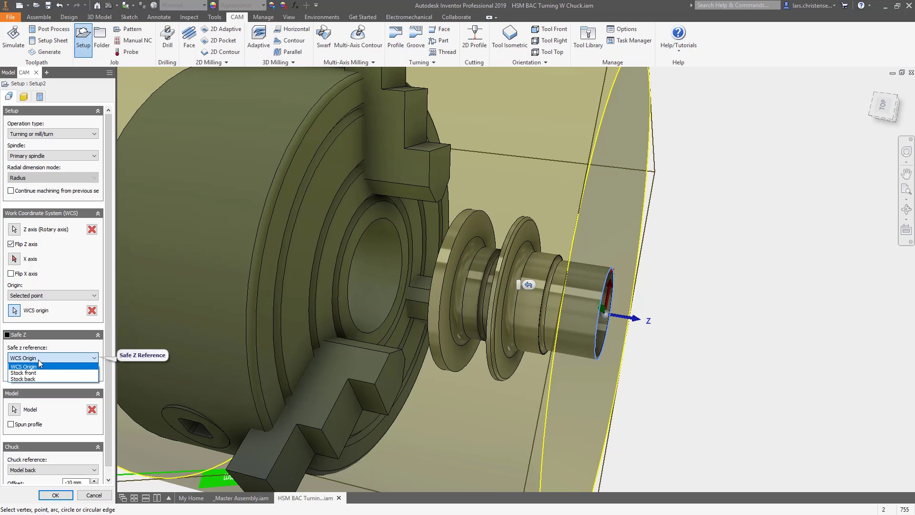
pyautogui.click(38, 366)
pyautogui.click(94, 495)
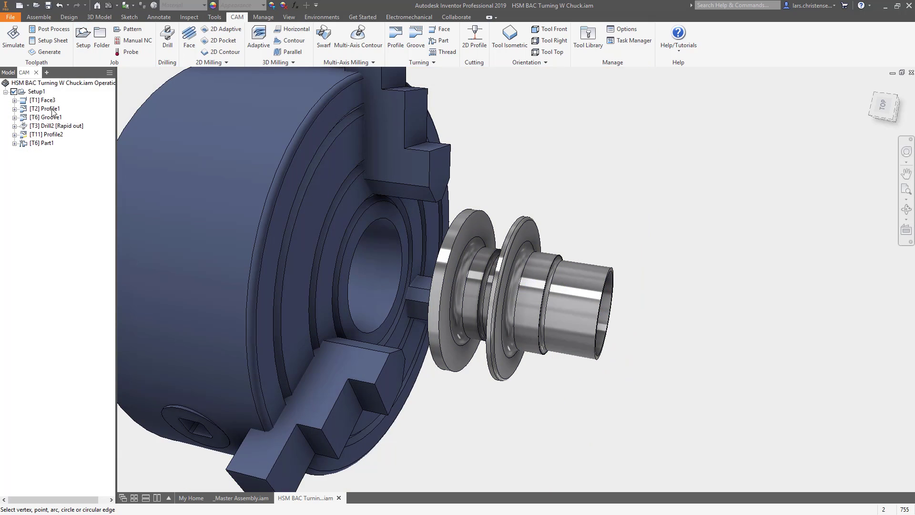
# - Edit [T2] Profile1's linking to override setup safe Z, referenced to Setup WCS Origin
pyautogui.rightClick(52, 111)
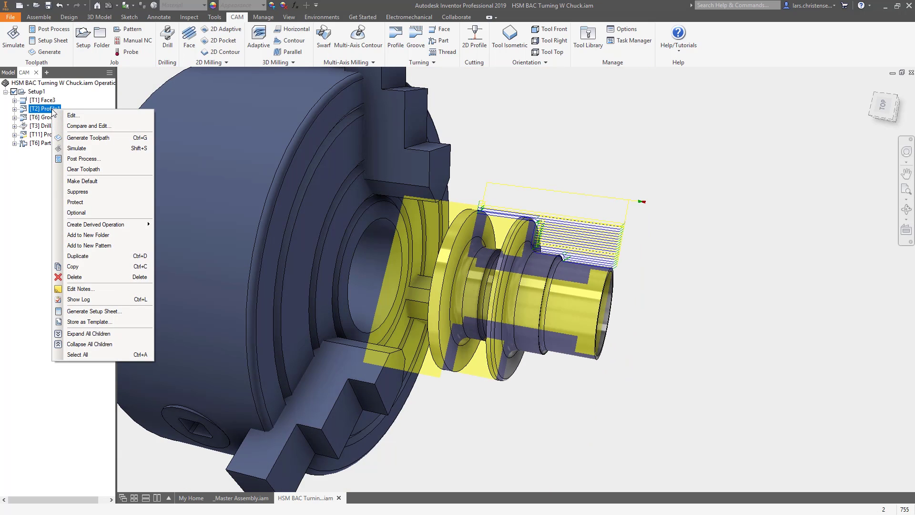
pyautogui.click(92, 123)
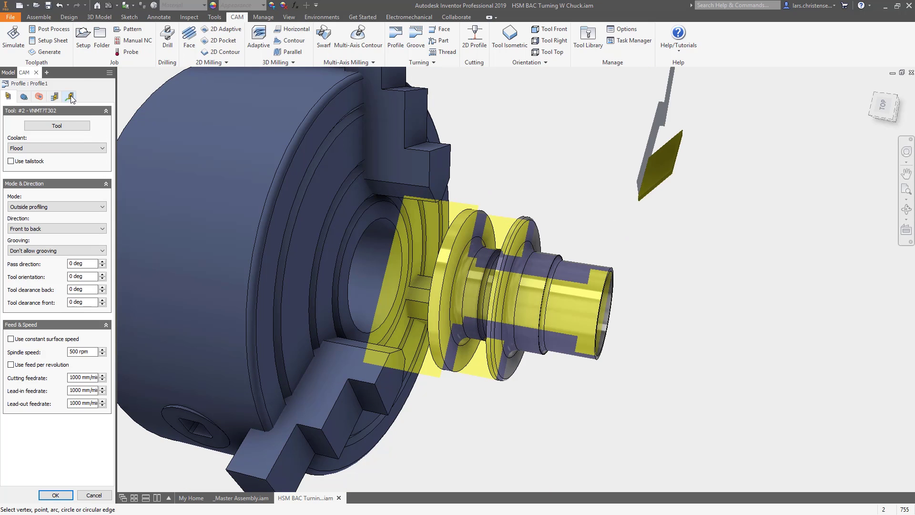
pyautogui.click(71, 97)
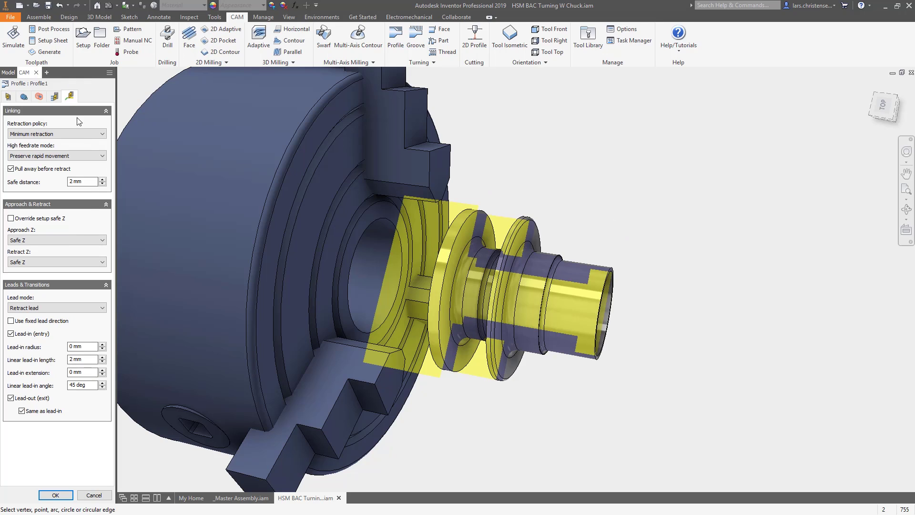
pyautogui.click(30, 241)
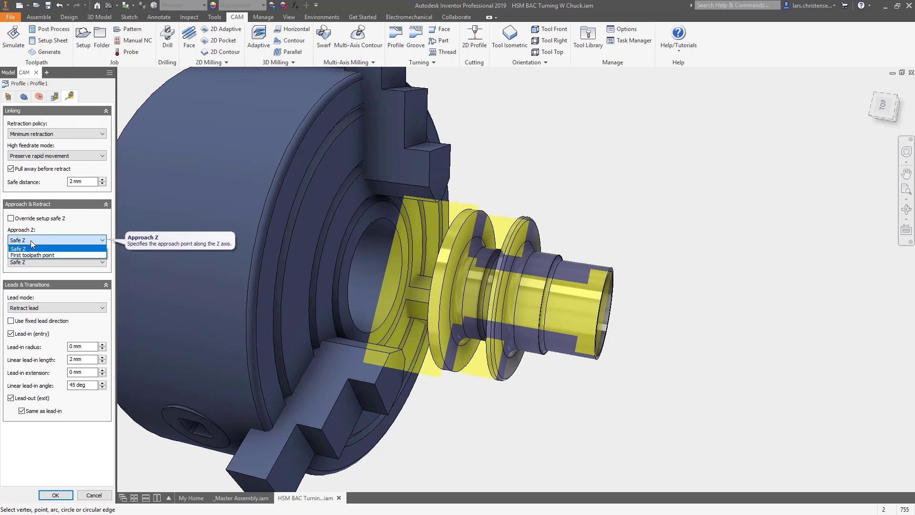
pyautogui.click(31, 241)
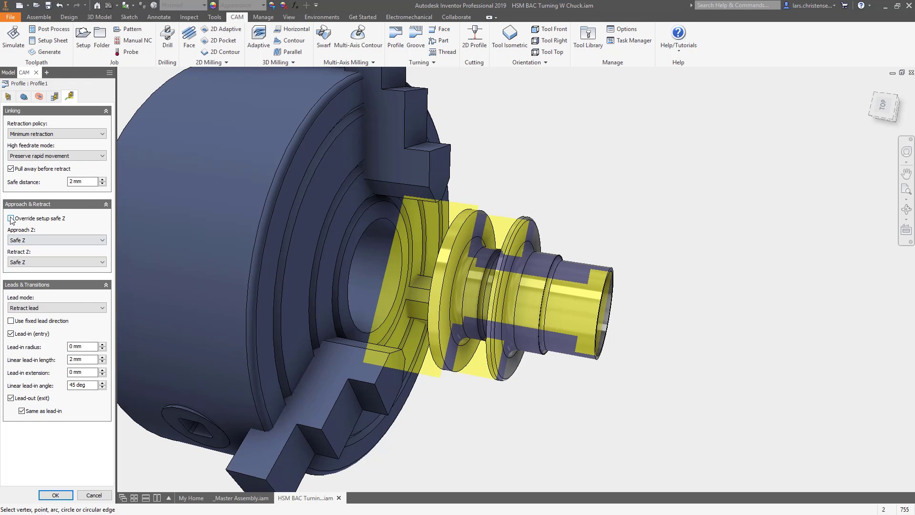
pyautogui.click(11, 219)
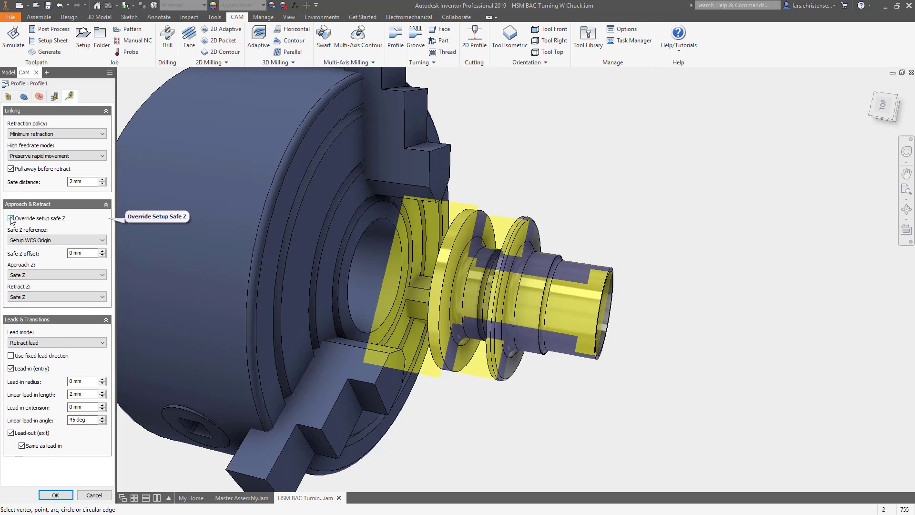
pyautogui.click(93, 240)
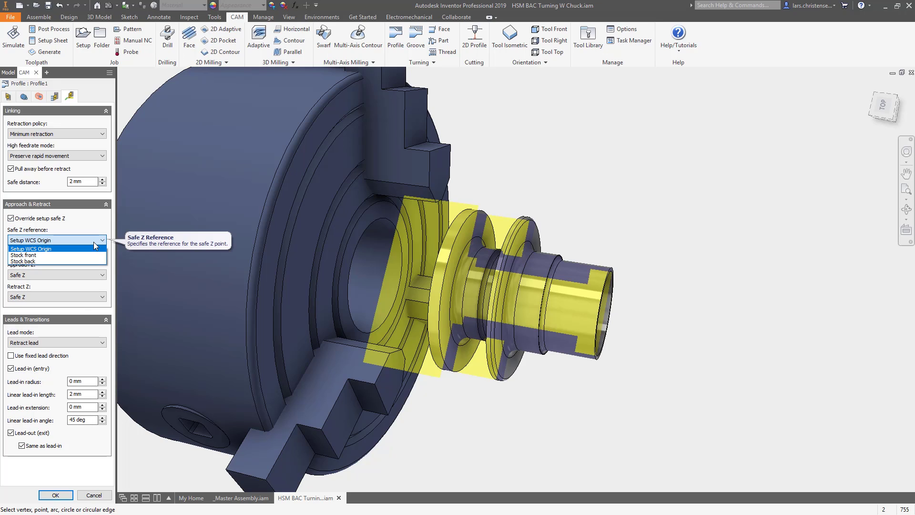
pyautogui.click(93, 242)
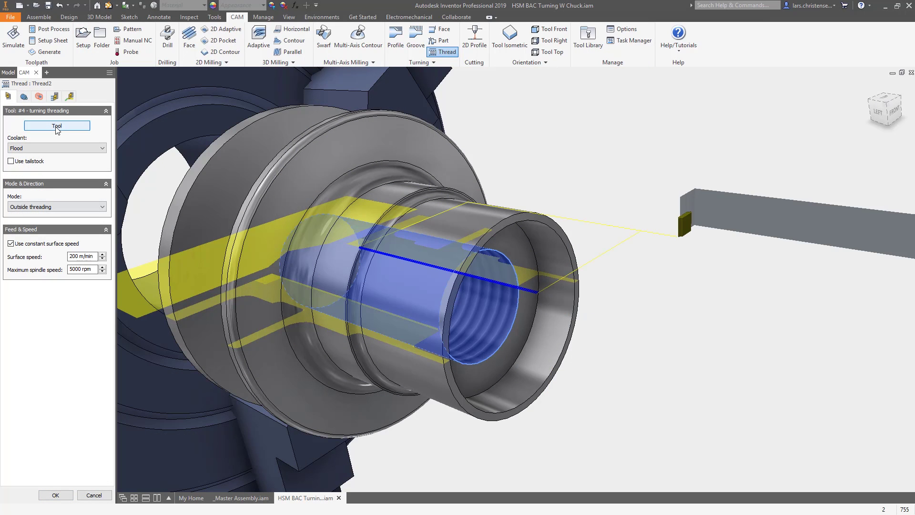
# - Set the thread operation to Inside threading and its Retract Z to Safe Z
pyautogui.click(67, 206)
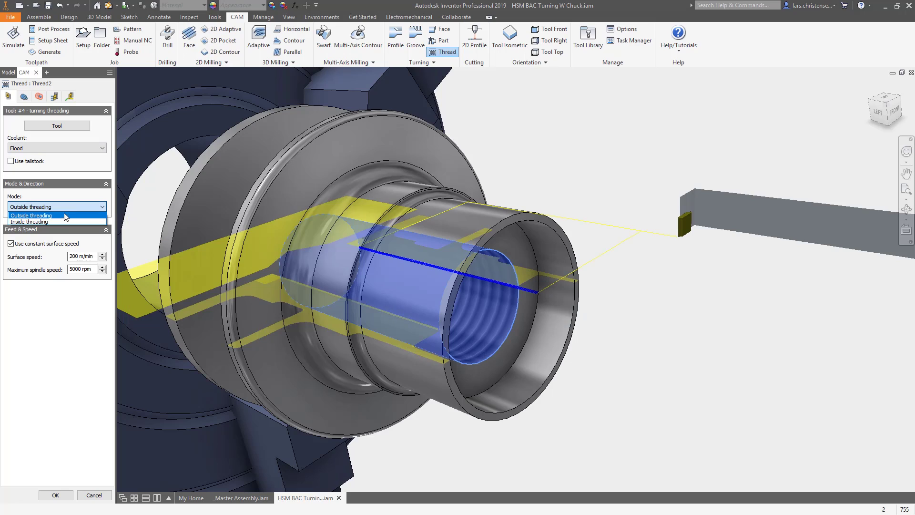
pyautogui.click(58, 221)
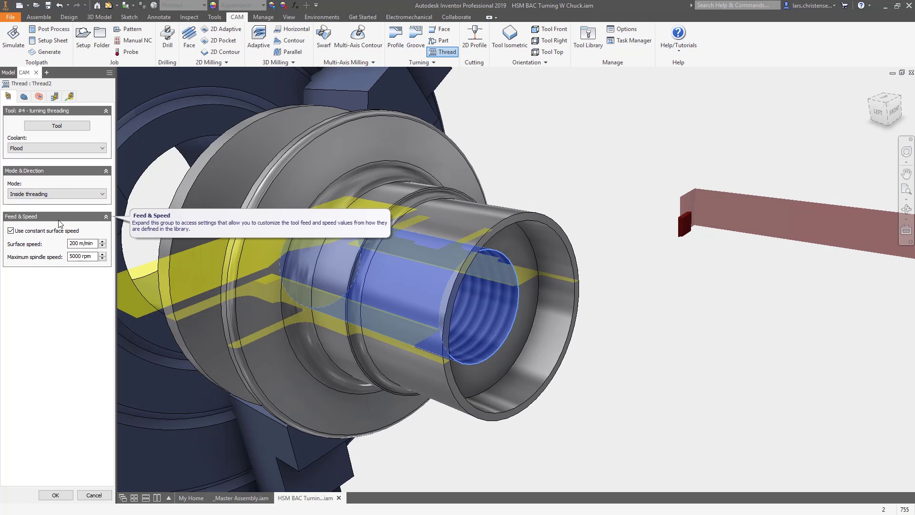
pyautogui.click(70, 97)
pyautogui.click(80, 215)
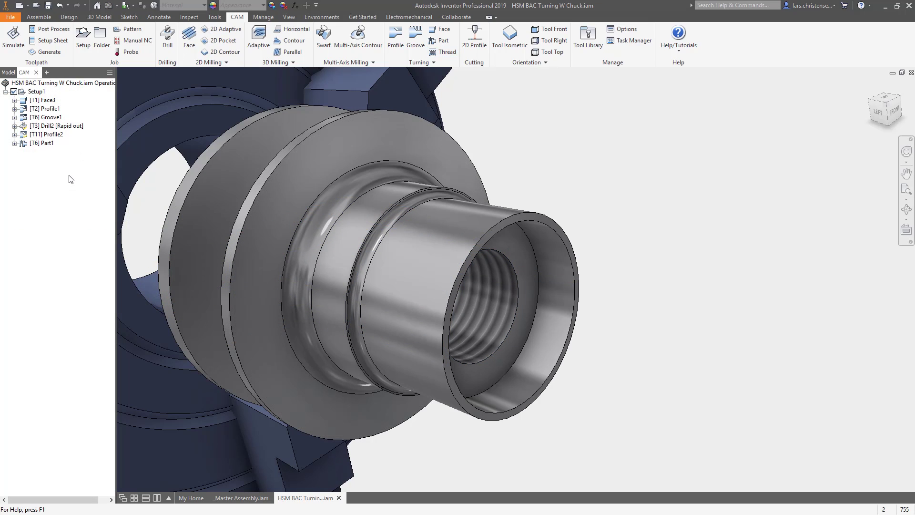
# - Add a Chamfer turning operation with multiple passes and a 0.25 stepover
pyautogui.click(429, 65)
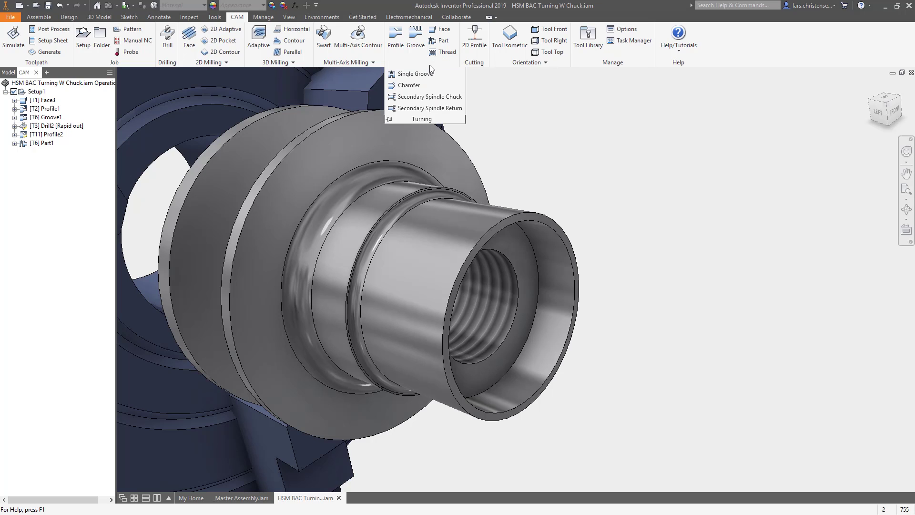
pyautogui.click(409, 85)
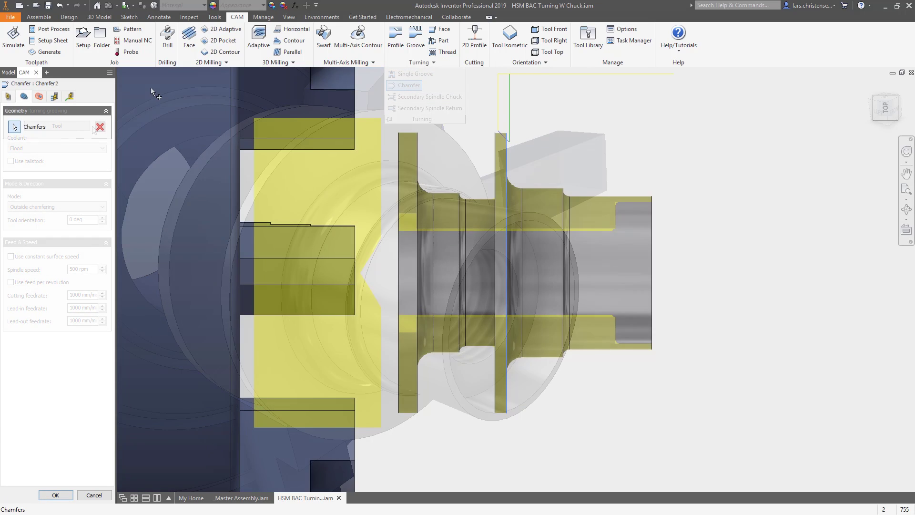
pyautogui.click(55, 97)
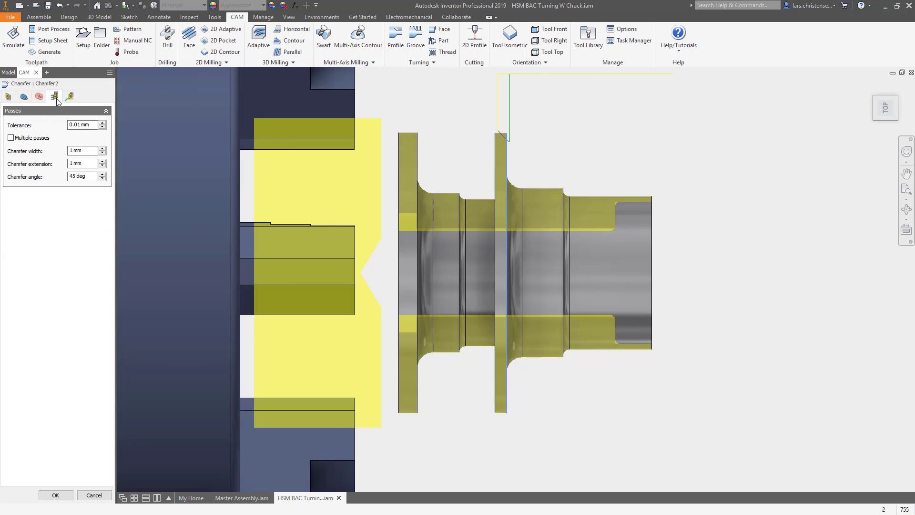
pyautogui.click(11, 137)
pyautogui.press('Tab')
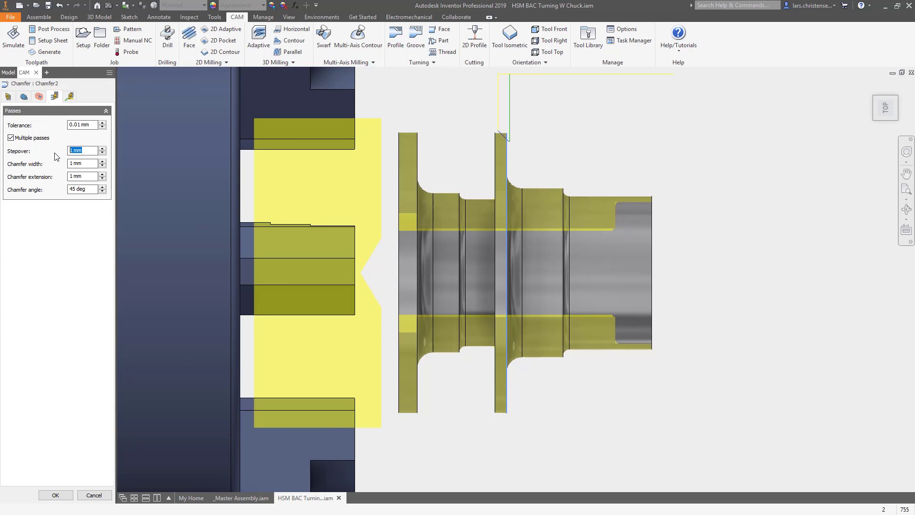
pyautogui.write('.25')
pyautogui.click(55, 495)
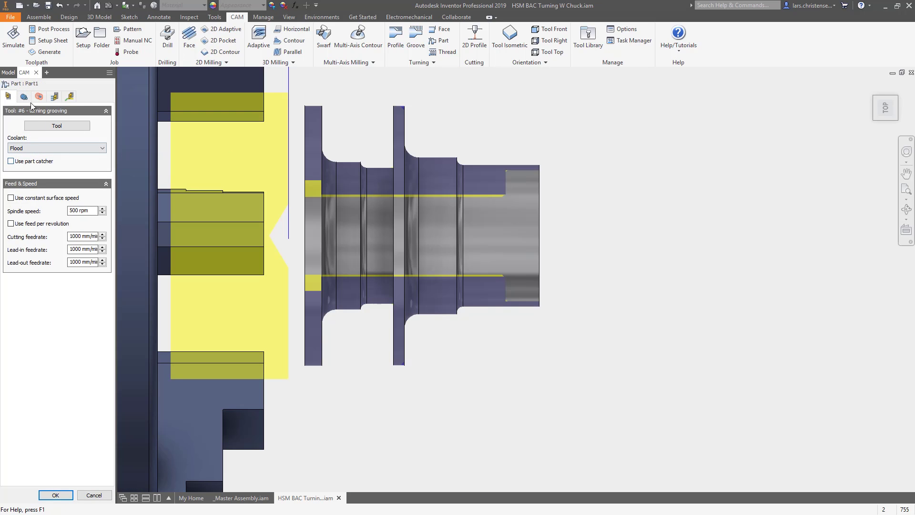
# - Give the Part1 part-off operation a Chamfer edge break
pyautogui.click(24, 97)
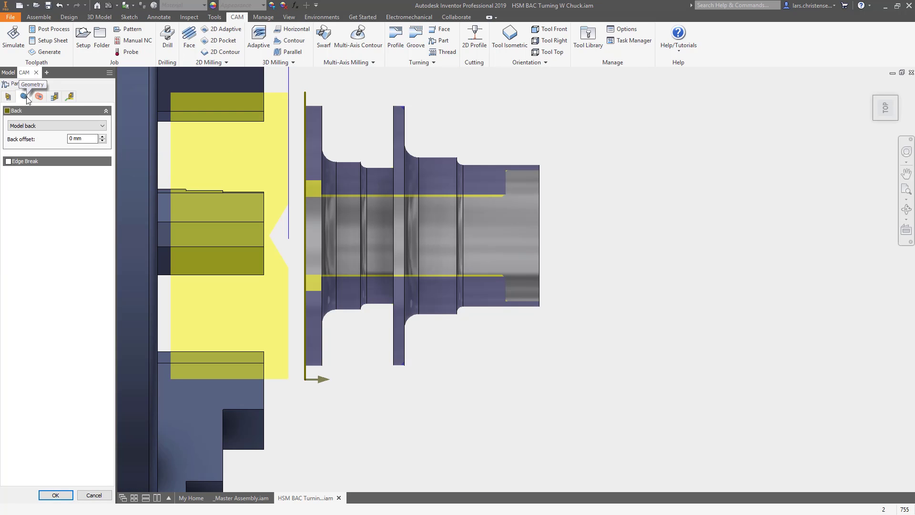
pyautogui.click(9, 161)
pyautogui.click(65, 185)
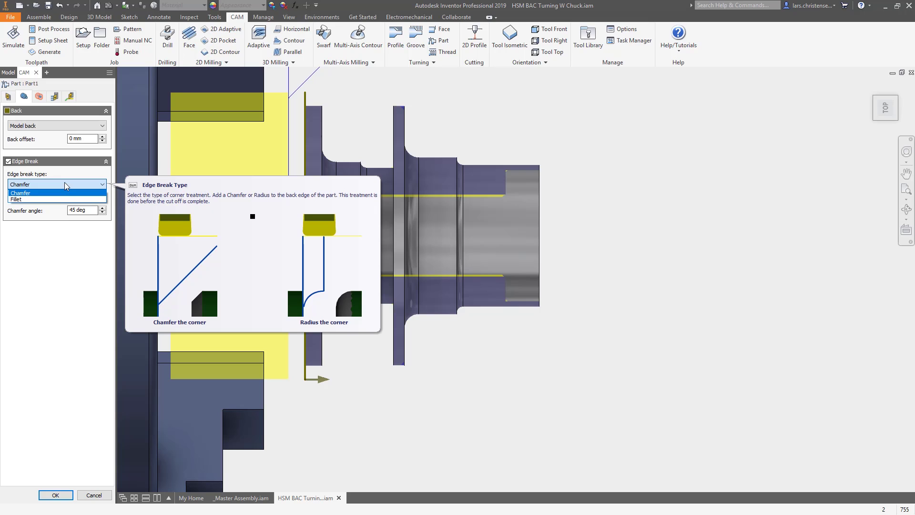
pyautogui.press('Return')
pyautogui.press('Return')
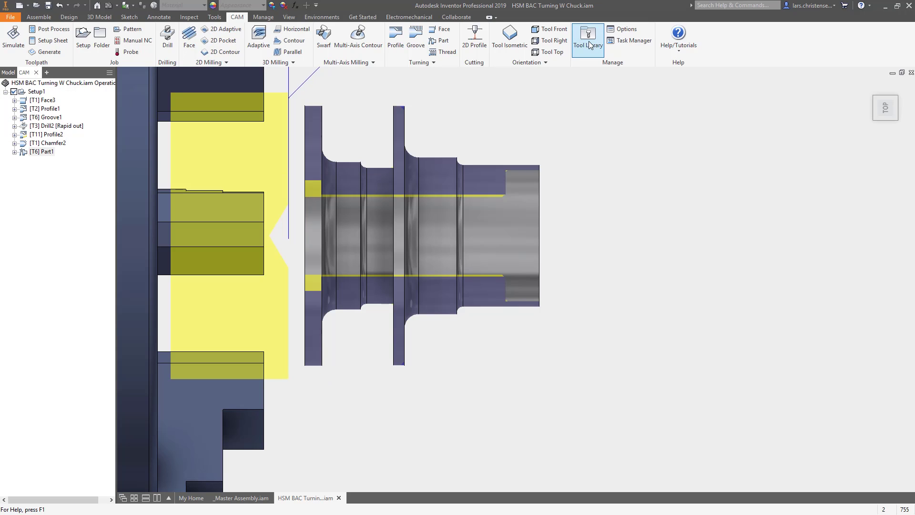
# - Open the Tool Library, then go to cam.autodesk.com/hsmtools in Chrome
pyautogui.click(590, 44)
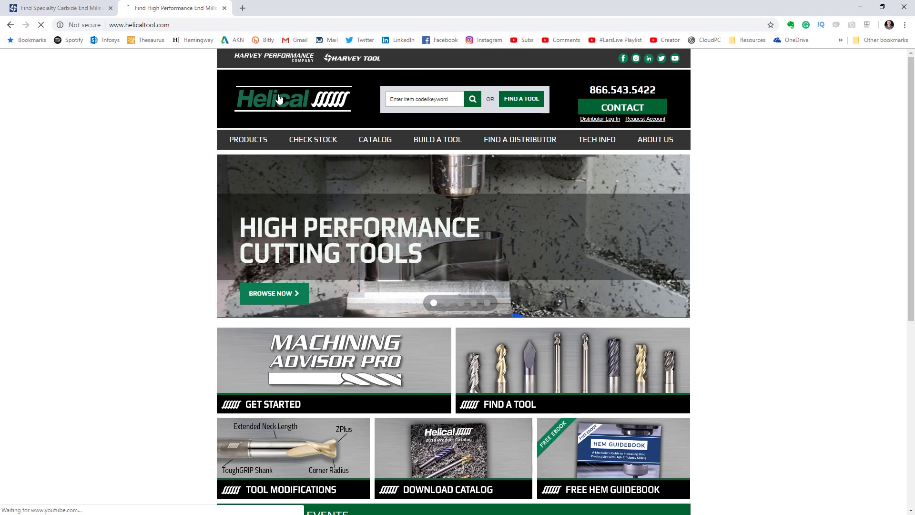
pyautogui.click(296, 361)
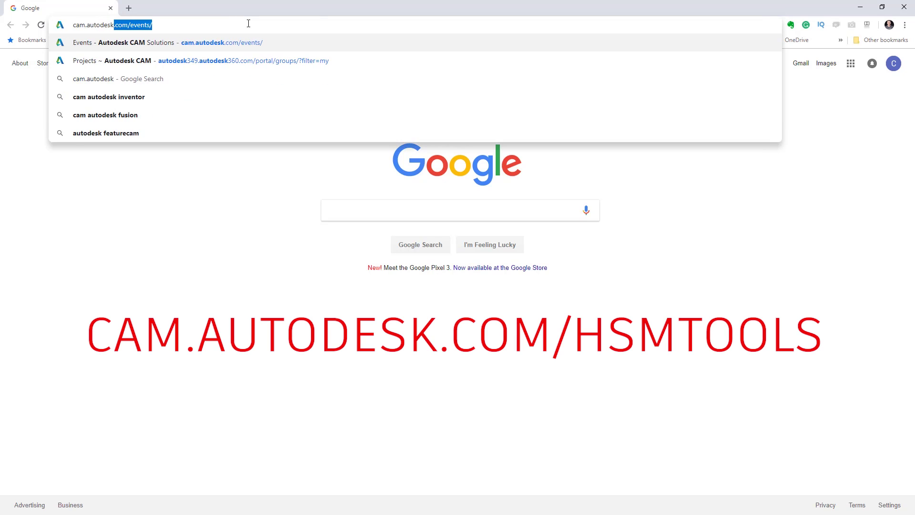
pyautogui.write('.com/hsm')
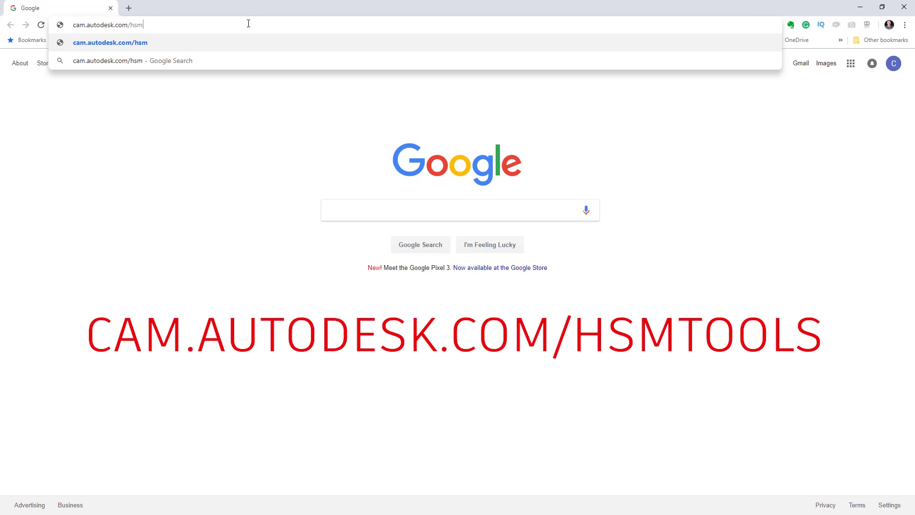
pyautogui.write('tools')
pyautogui.press('Return')
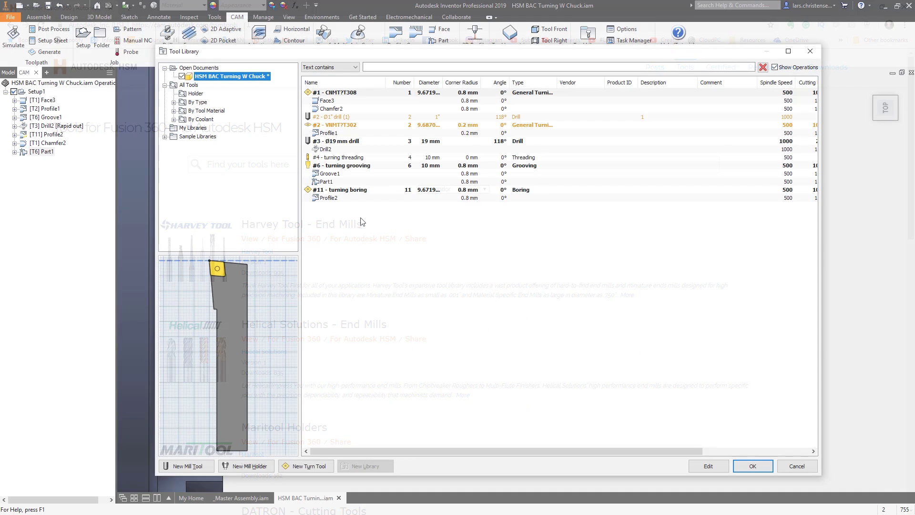
# - Add the Helical Solutions-End Mills library via the My Libraries folder and list its mills
pyautogui.click(193, 128)
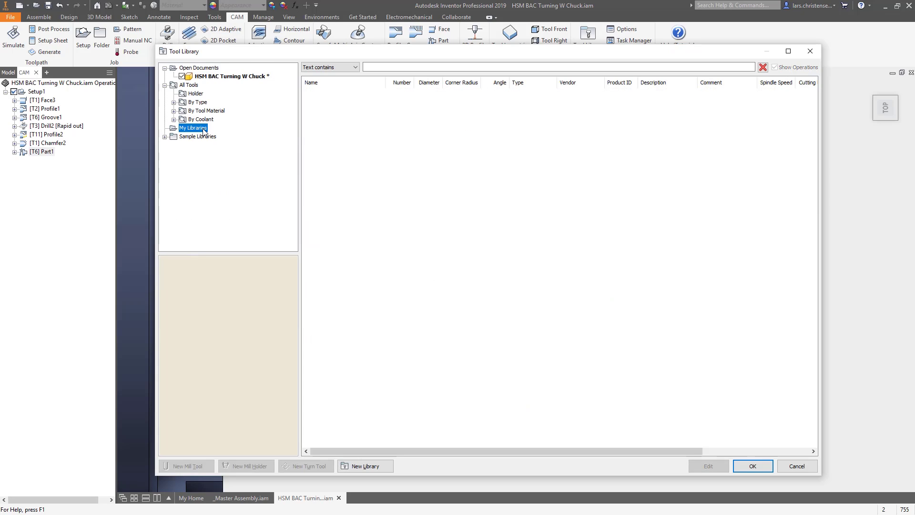
pyautogui.rightClick(204, 132)
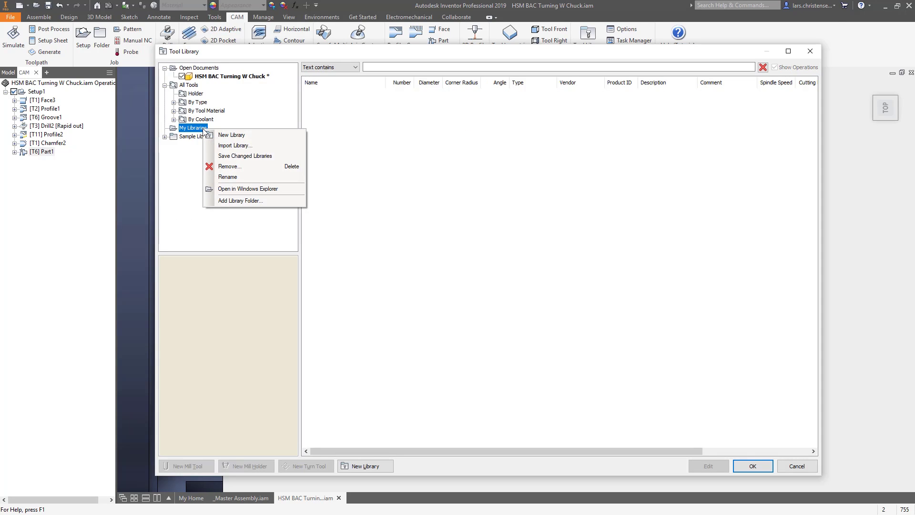
pyautogui.click(221, 189)
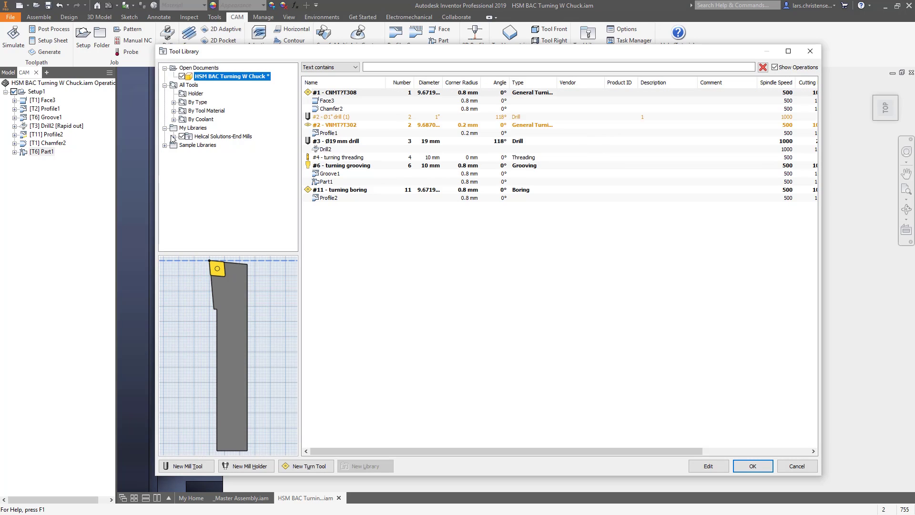
pyautogui.click(174, 137)
pyautogui.click(206, 153)
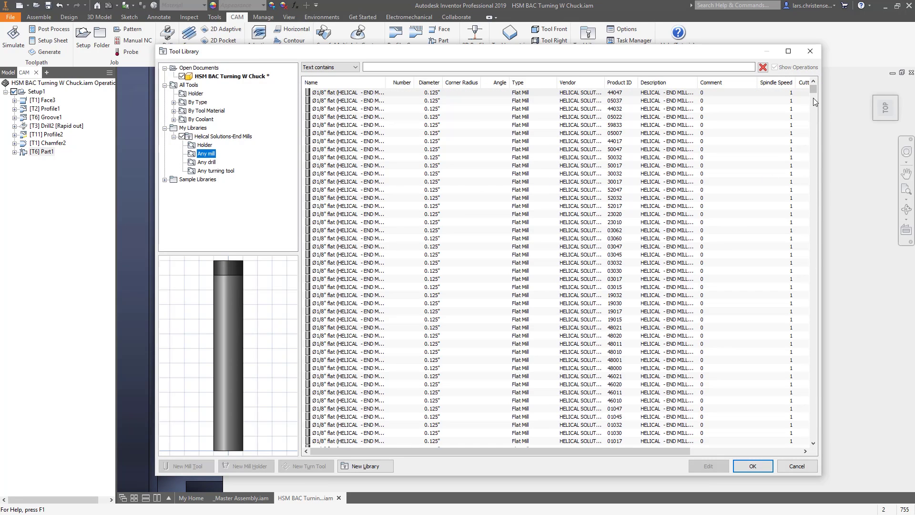
pyautogui.moveTo(814, 93); pyautogui.dragTo(795, 410)
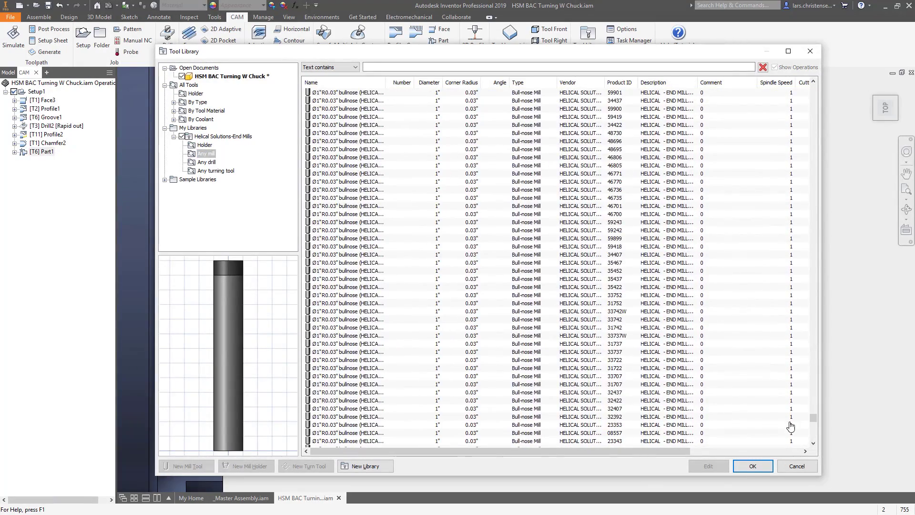